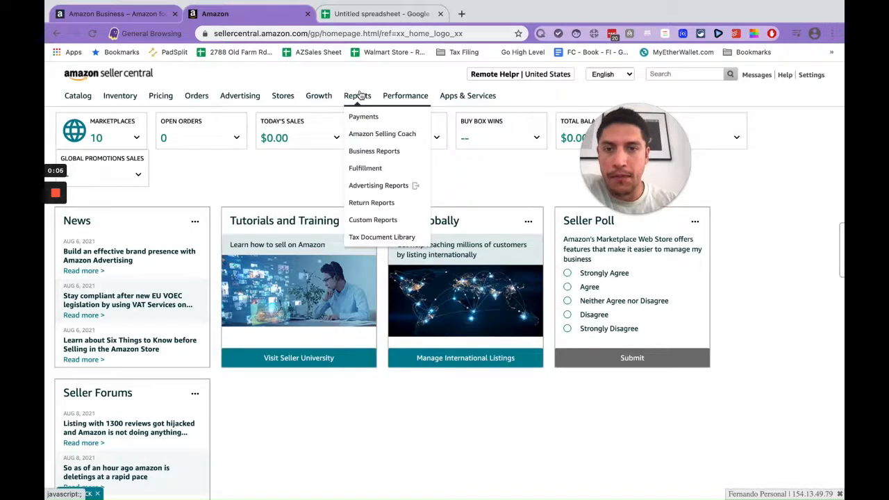
Step: Open the Tax Document Library from the Reports menu
left_click(381, 238)
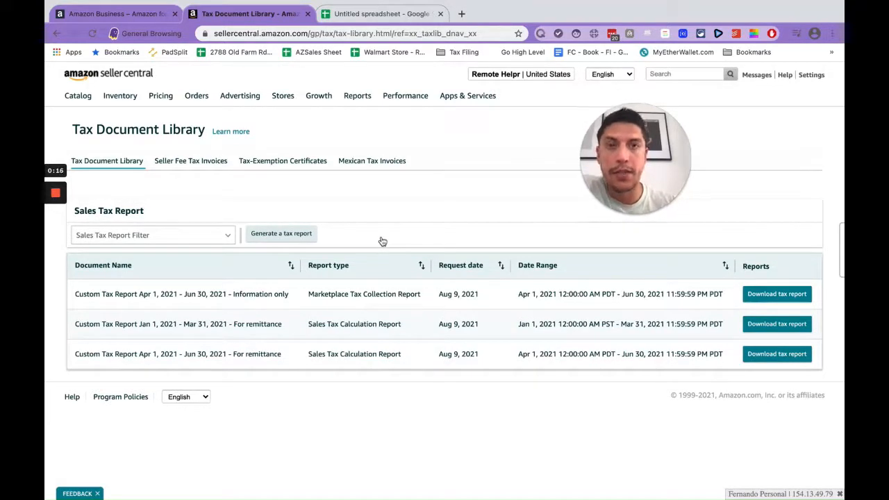
left_click(220, 234)
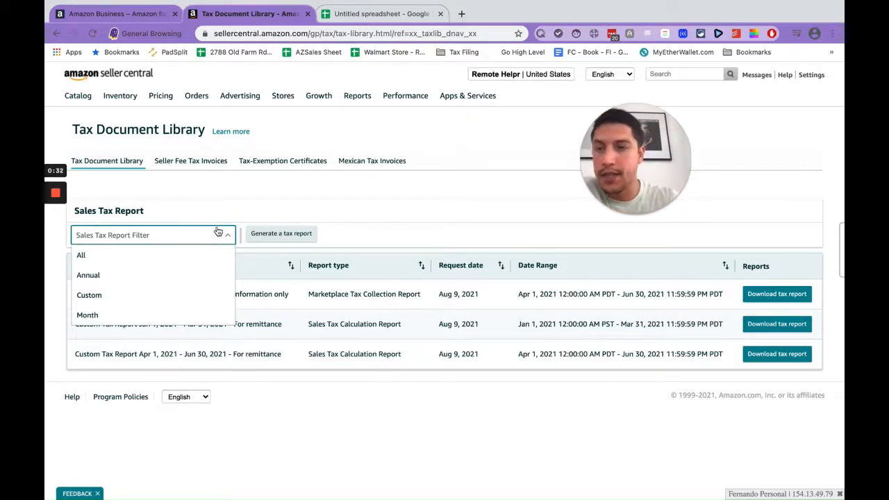
left_click(201, 201)
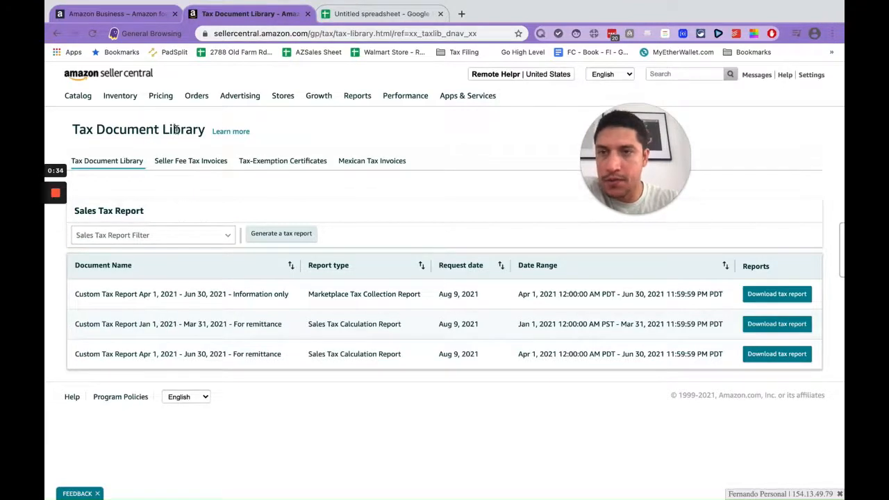
mouse_move(329, 91)
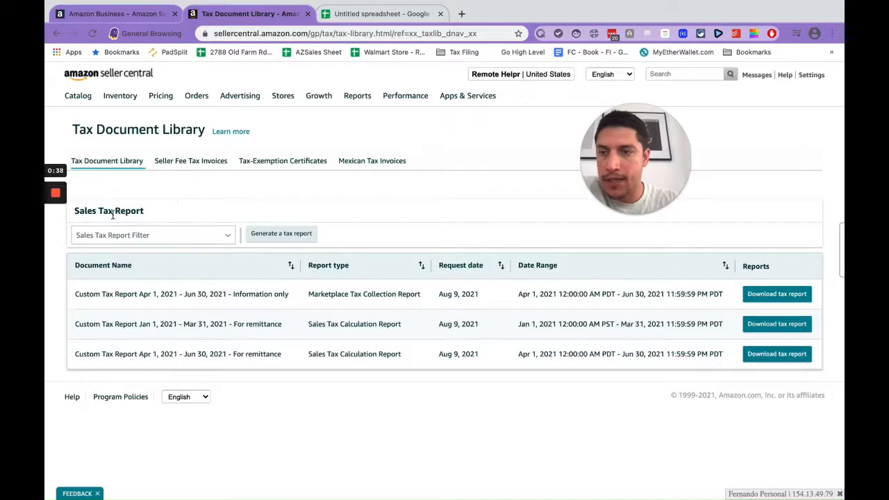
Step: Filter the sales tax reports to Custom and open the dialog for generating a new tax report
left_click(195, 235)
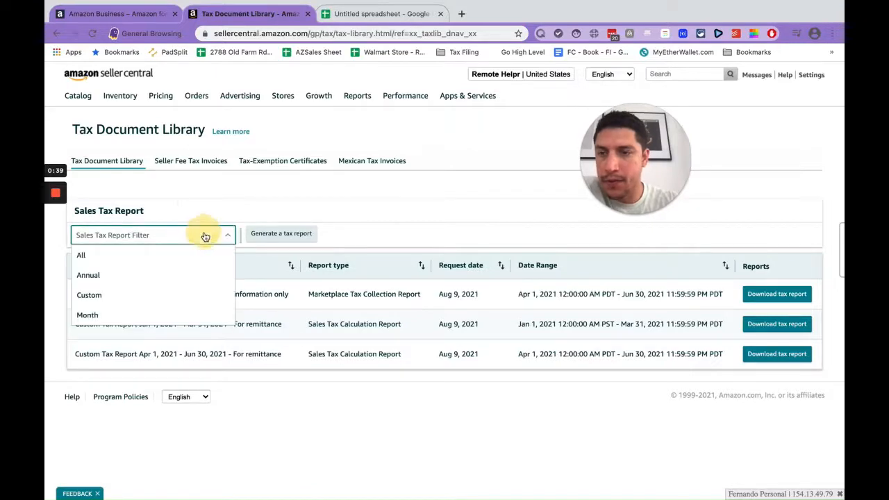
left_click(104, 299)
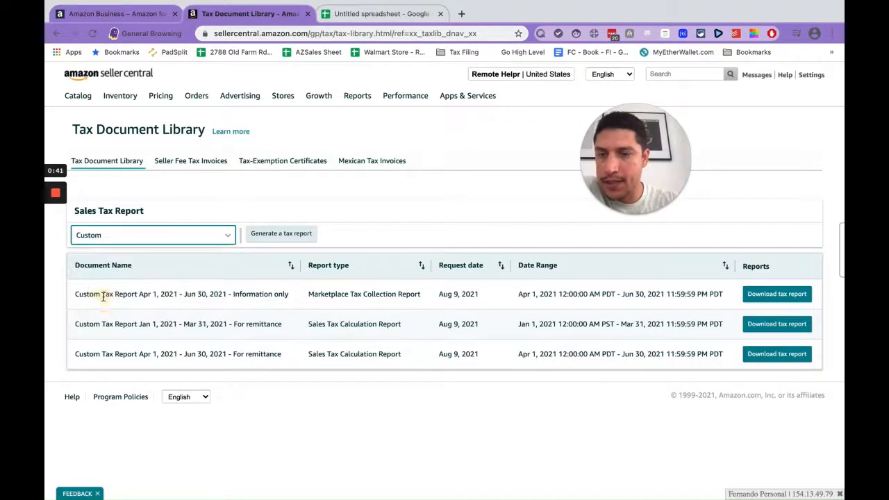
left_click(292, 238)
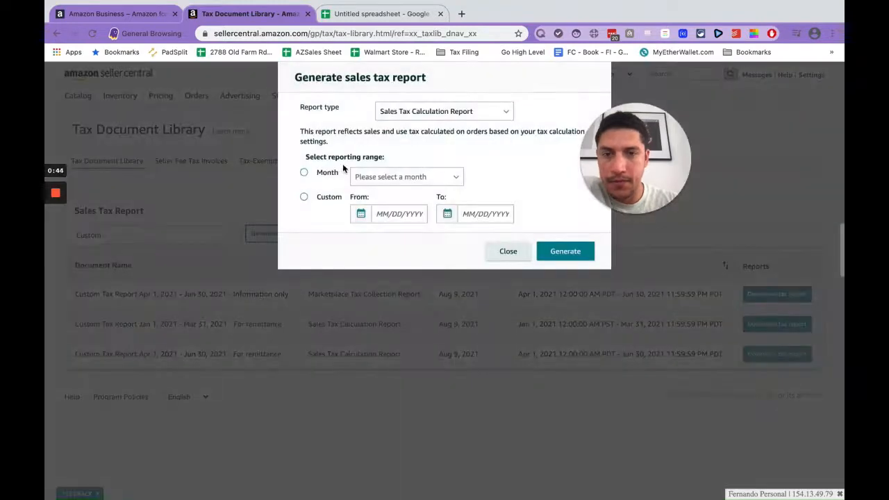
Step: Choose a custom reporting range and set its From date to 4/1/2021
left_click(304, 199)
left_click(391, 215)
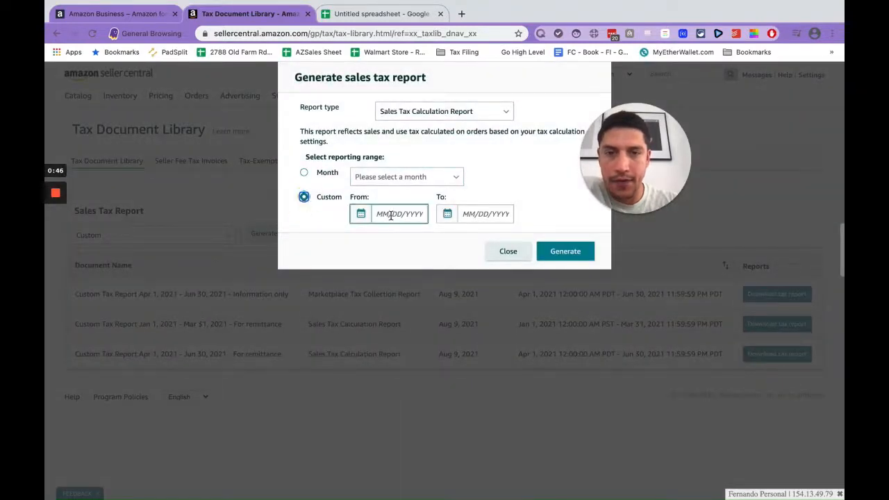
left_click(302, 180)
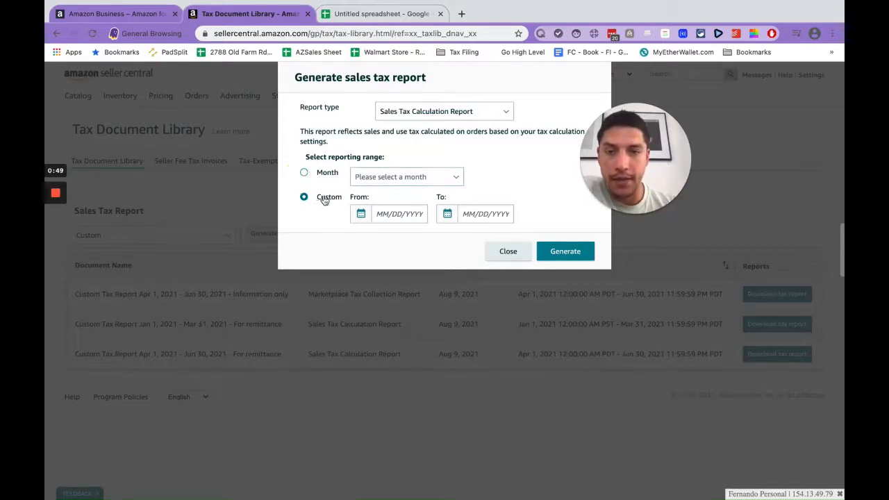
left_click(387, 209)
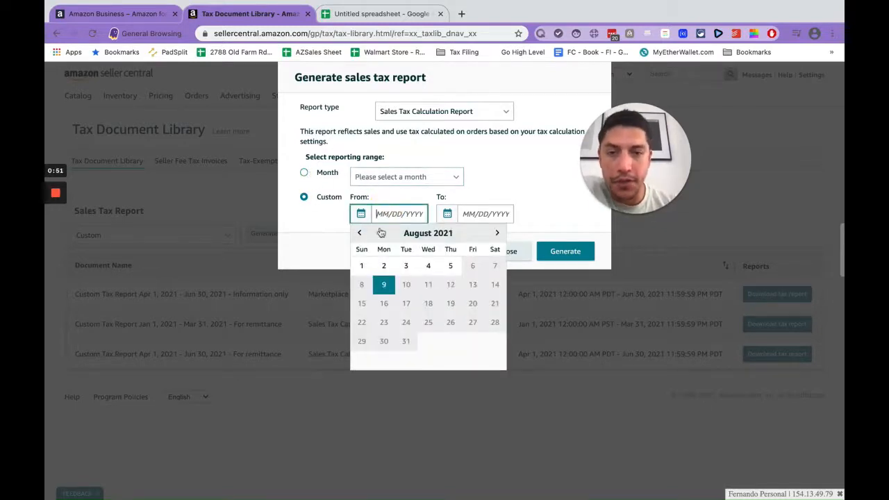
left_click(359, 233)
left_click(359, 233)
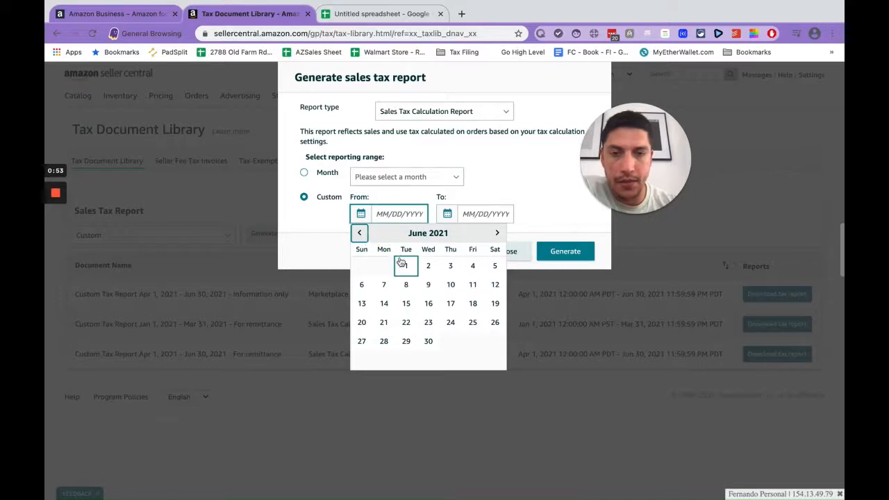
left_click(359, 232)
left_click(359, 233)
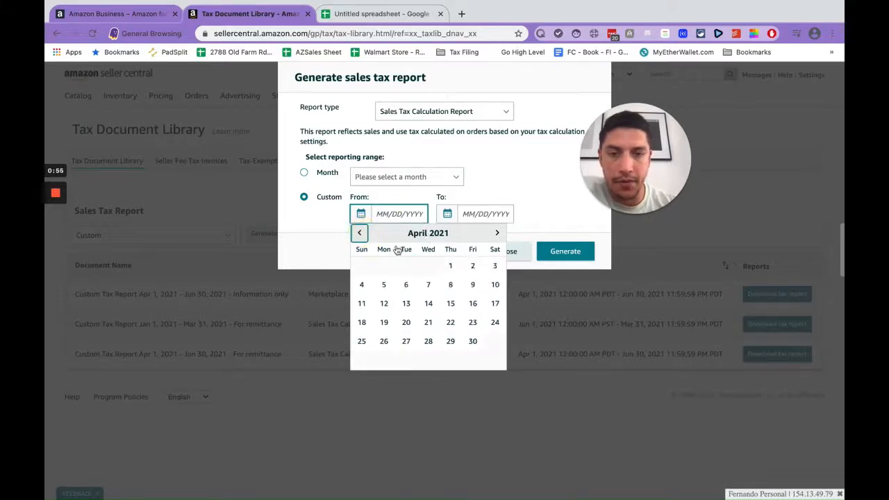
left_click(448, 266)
Step: Set the custom range's To date to 6/30/2021
left_click(480, 213)
left_click(359, 233)
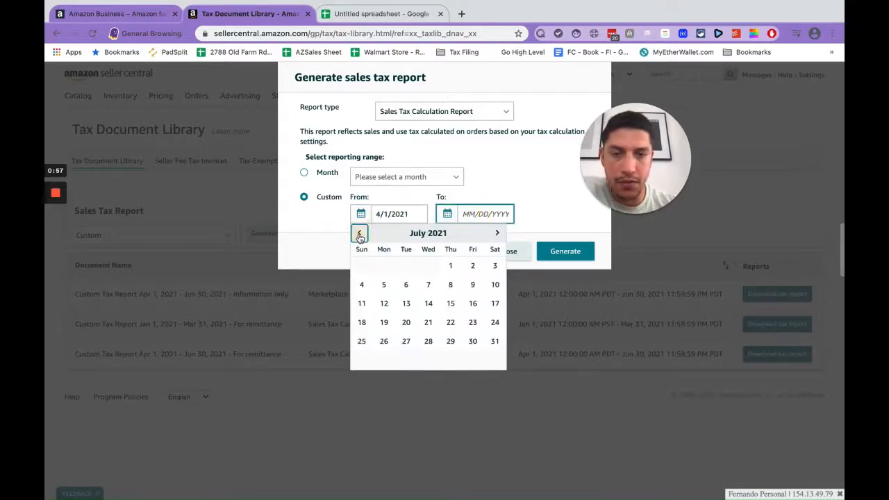
left_click(359, 233)
left_click(431, 341)
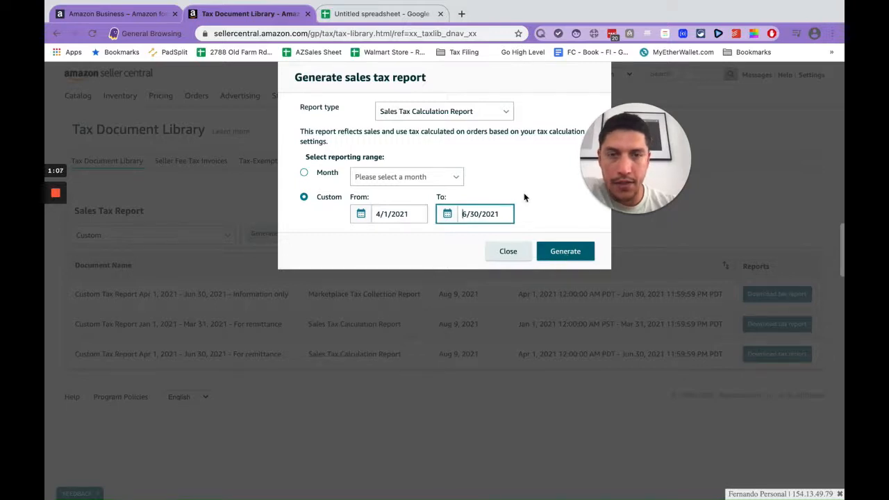
Step: Set the report type to Combined Sales Tax Report and generate the report
left_click(495, 114)
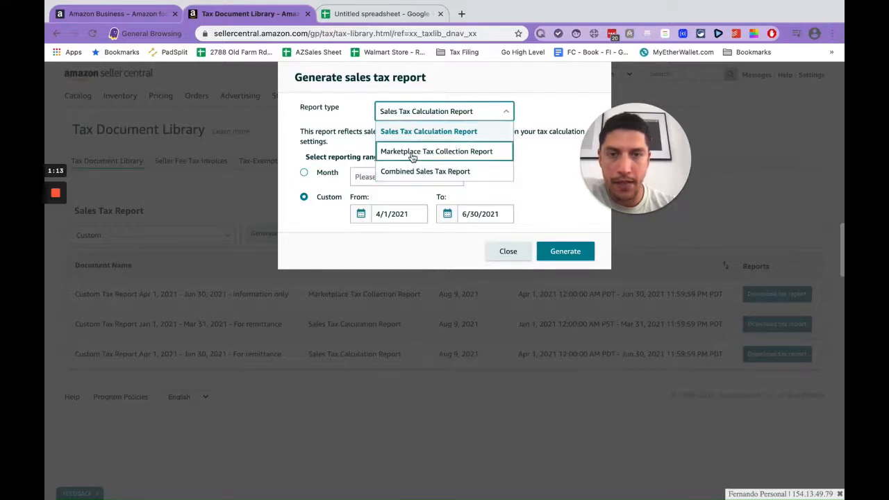
left_click(424, 172)
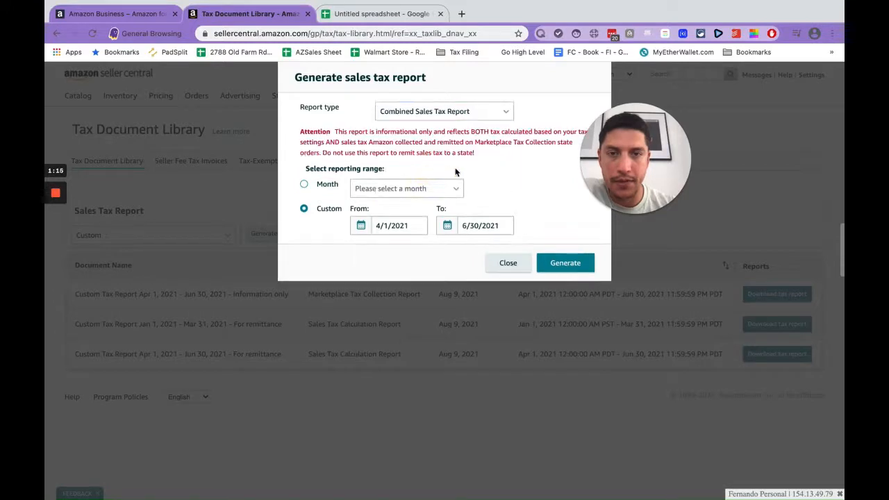
left_click(555, 259)
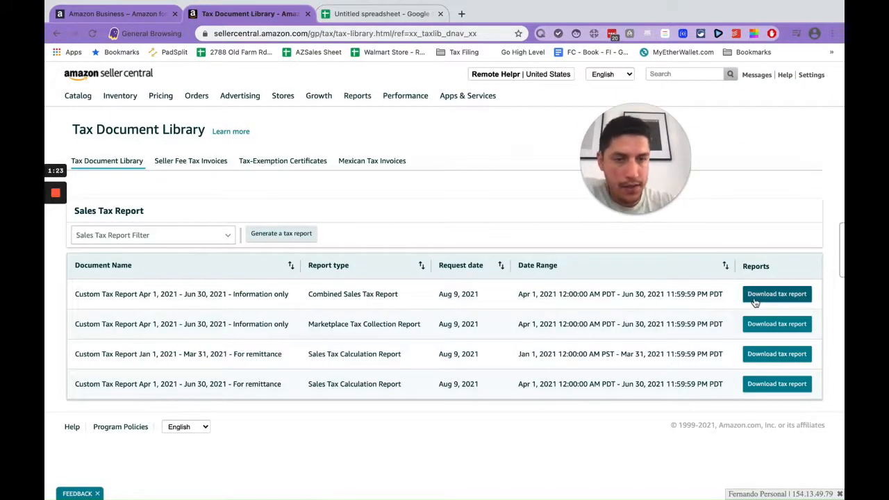
Step: Download the new Combined Sales Tax Report and switch to the Google Sheets spreadsheet tab
left_click(792, 299)
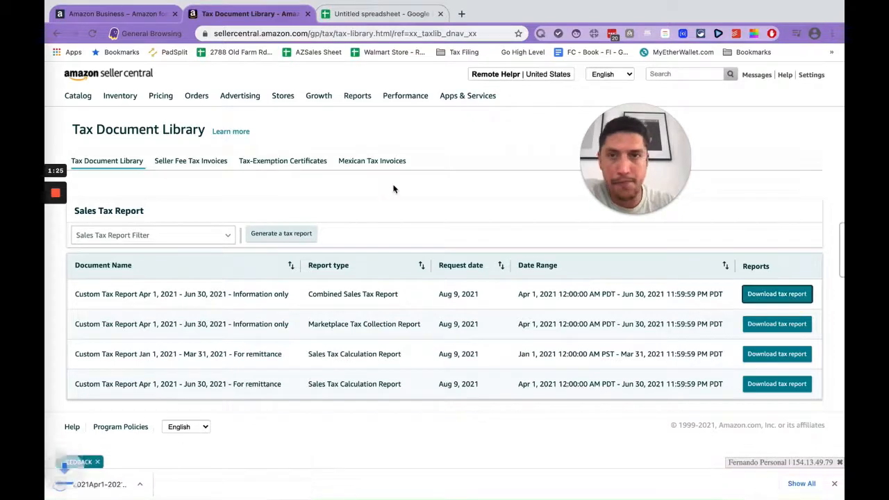
left_click(376, 13)
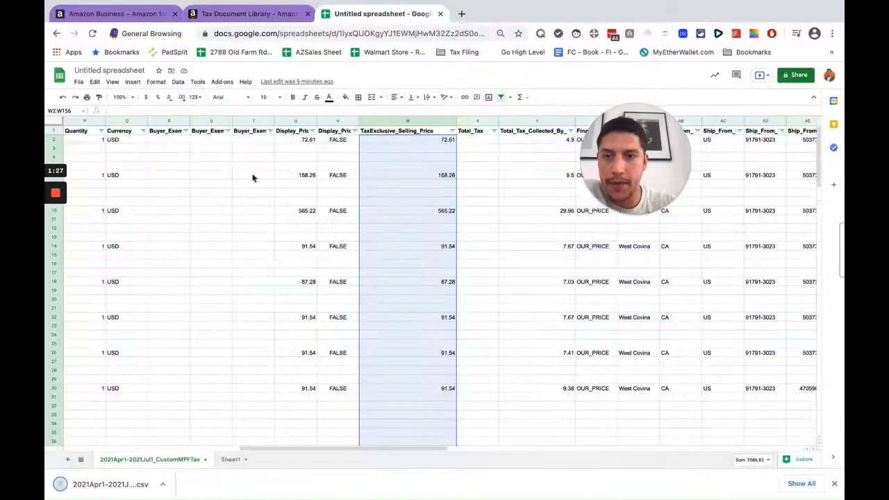
Step: On Sheet1, start a file import and upload the downloaded 2021Apr1-2021Jul1 CSV file
left_click(229, 459)
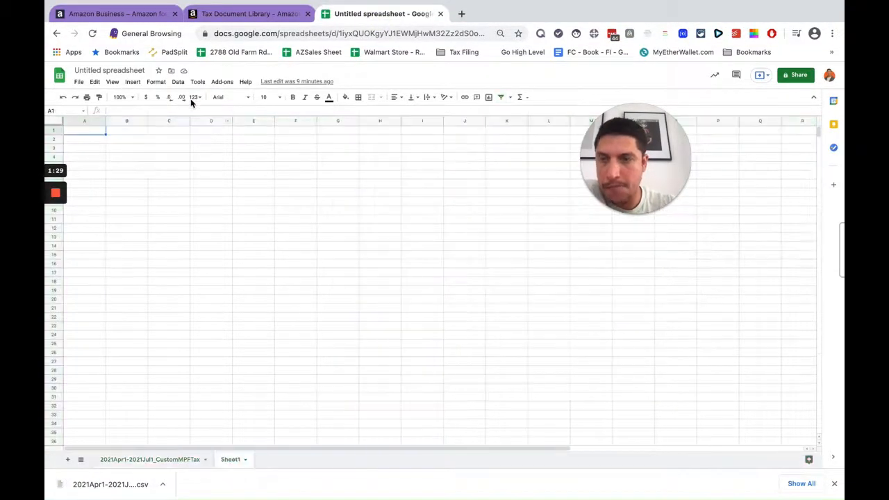
left_click(79, 82)
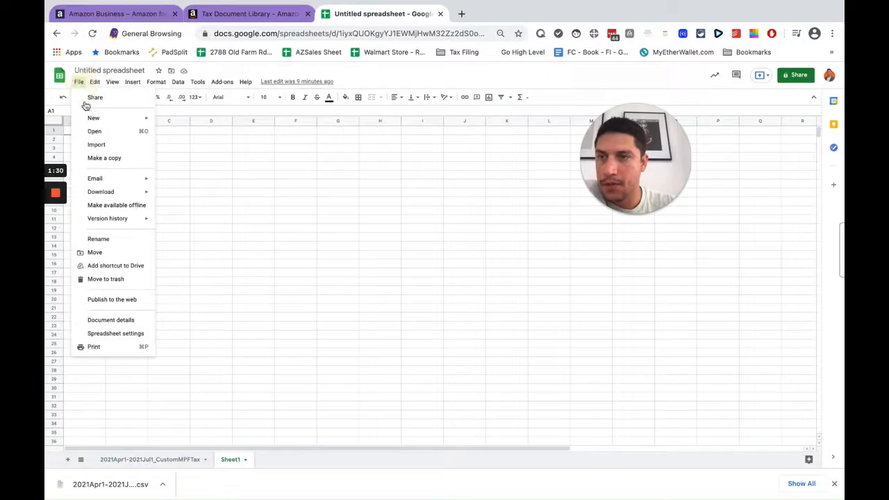
left_click(105, 145)
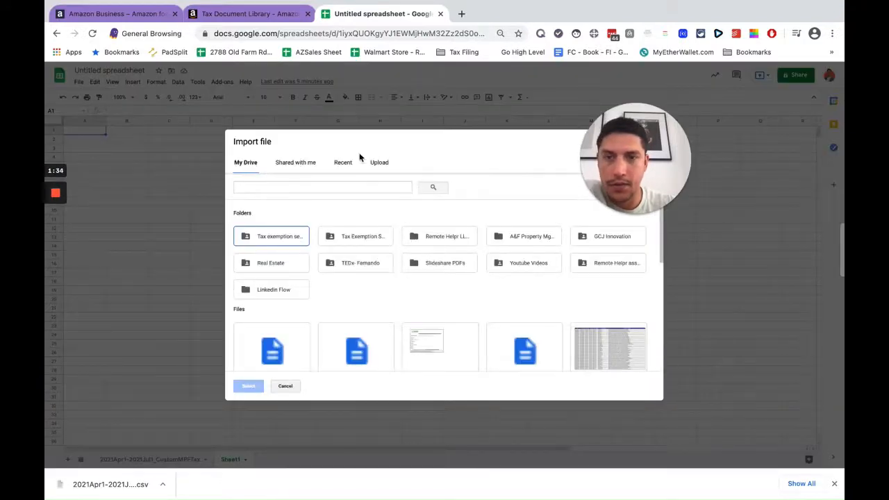
left_click(379, 162)
left_click_drag(136, 485, 413, 261)
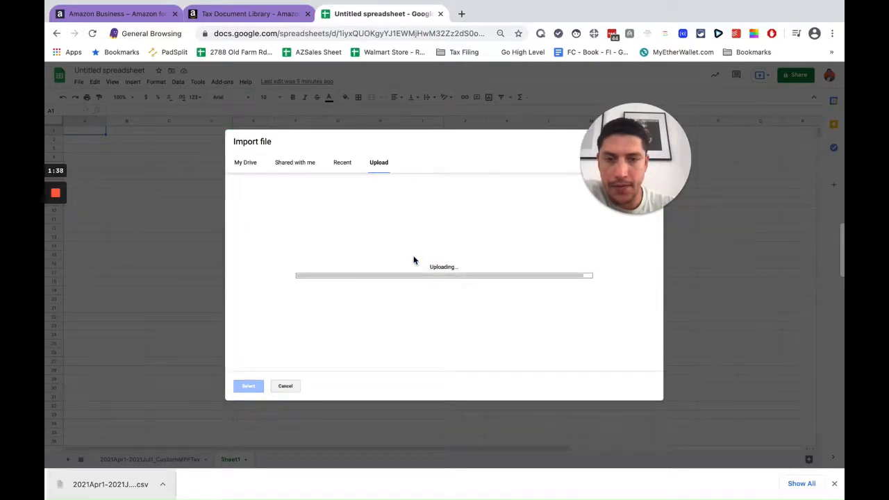
Step: Import the CSV data as a new sheet with text converted to numbers, dates and formulas
left_click(404, 268)
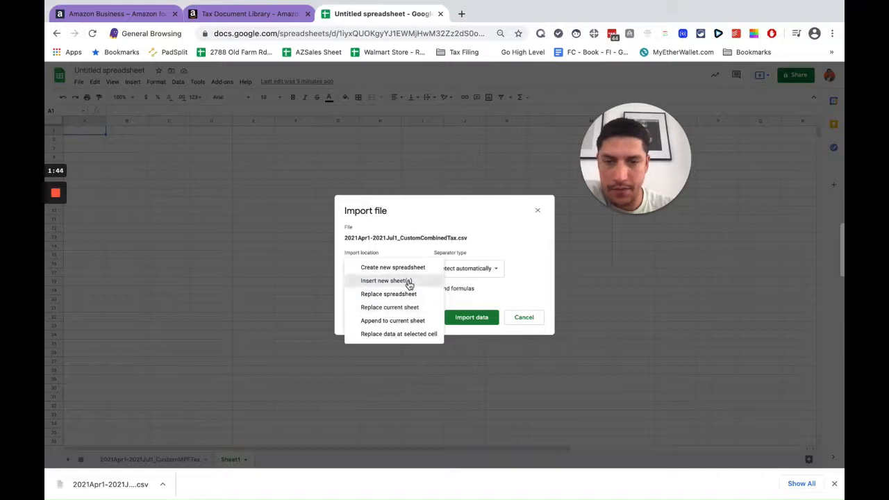
left_click(407, 282)
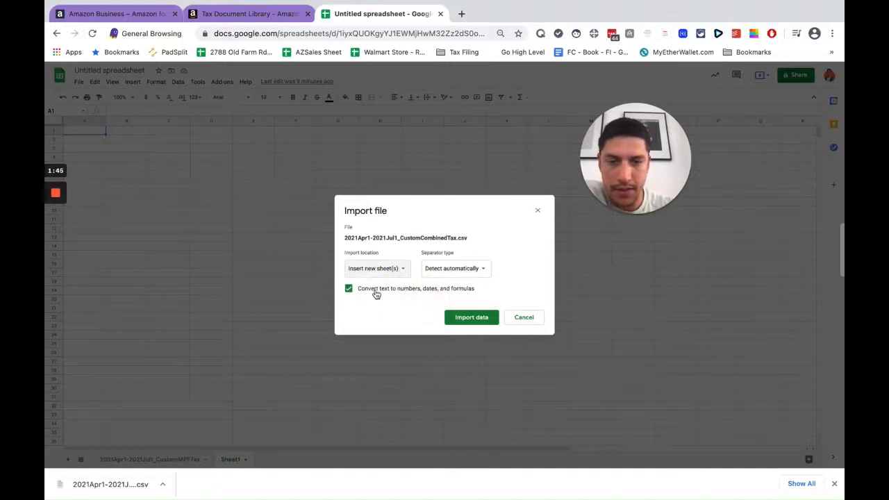
left_click(463, 316)
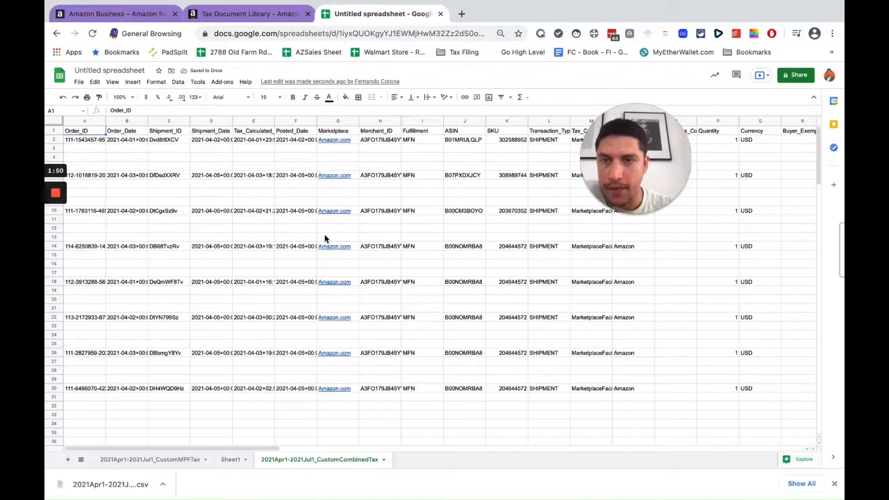
Step: Scroll through the imported combined tax data
scroll(324, 238, "down", 6)
scroll(324, 239, "down", 10)
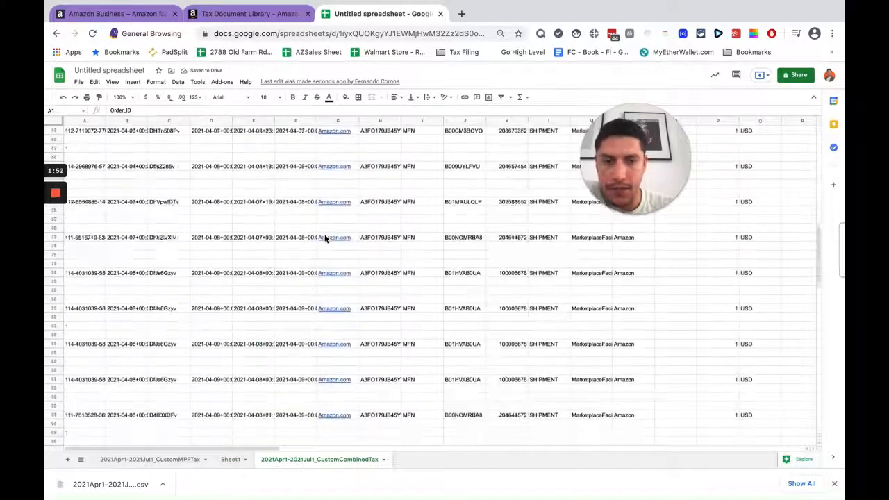
scroll(324, 238, "up", 15)
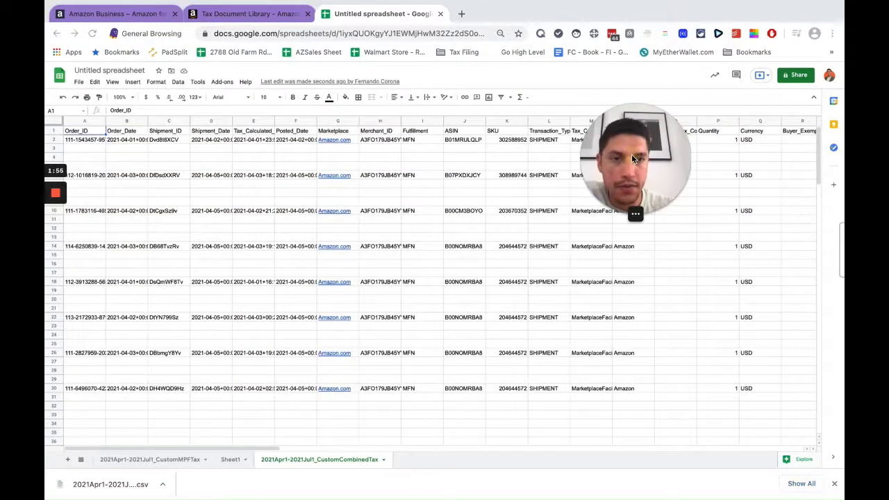
left_click_drag(632, 155, 190, 357)
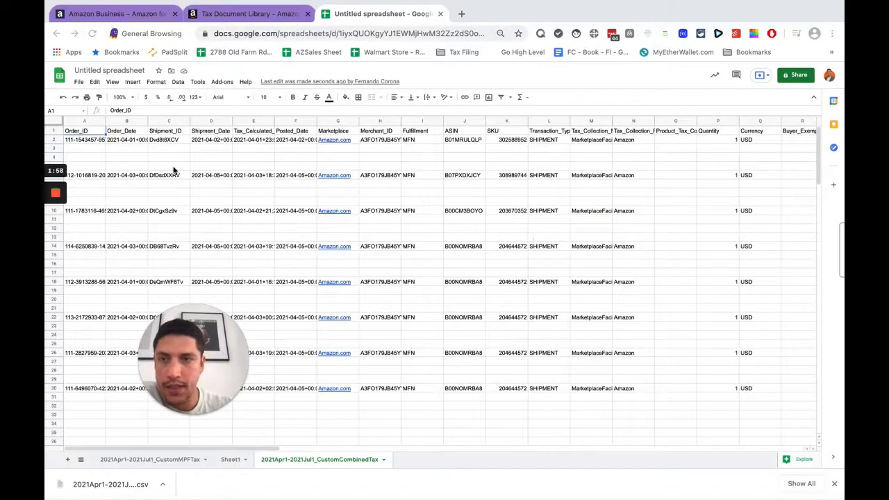
Step: Select all data in the imported sheet and add a filter to it
left_click(57, 122)
left_click(168, 147)
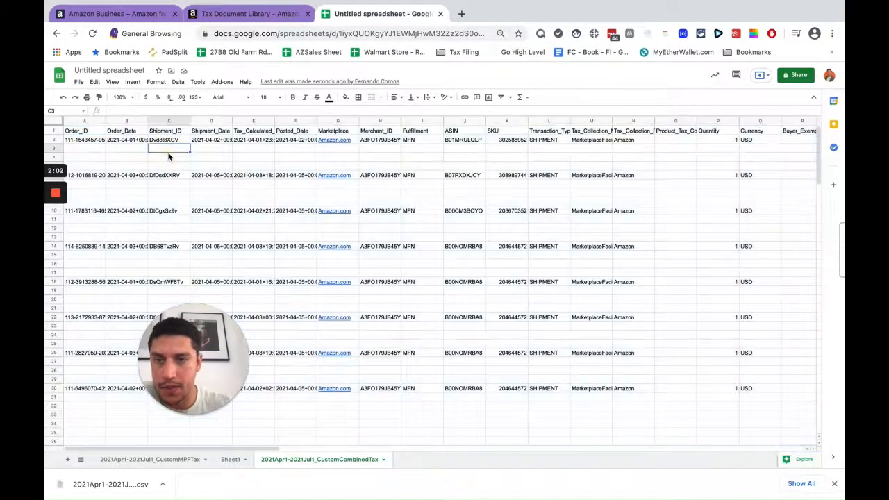
key("ctrl+a")
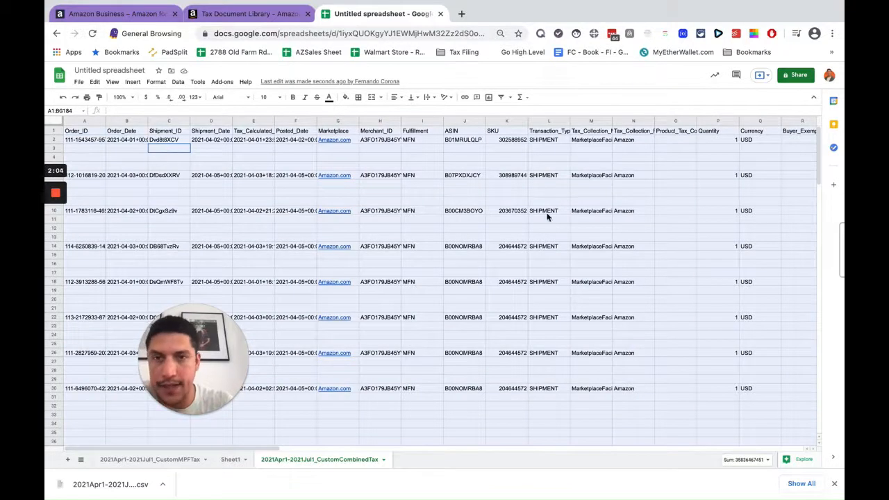
left_click(502, 97)
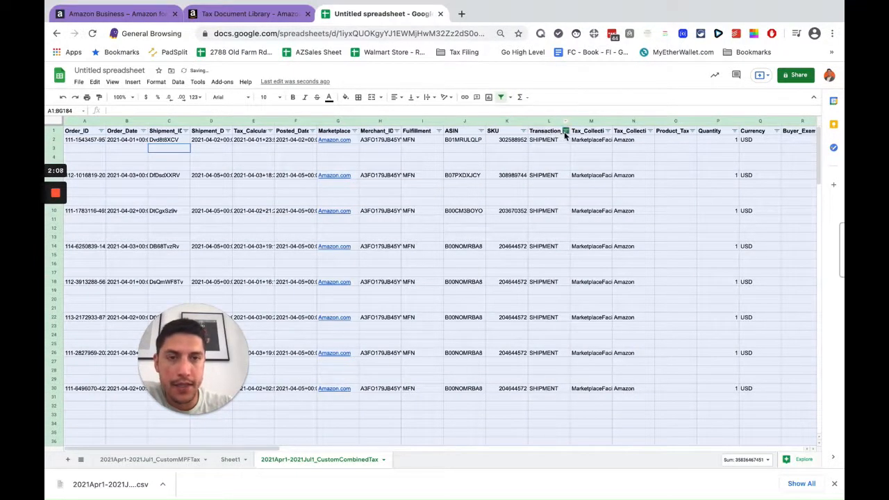
Step: Widen the Transaction_Type column and filter it to hide blank rows, keeping REFUND and SHIPMENT
left_click_drag(569, 121, 593, 122)
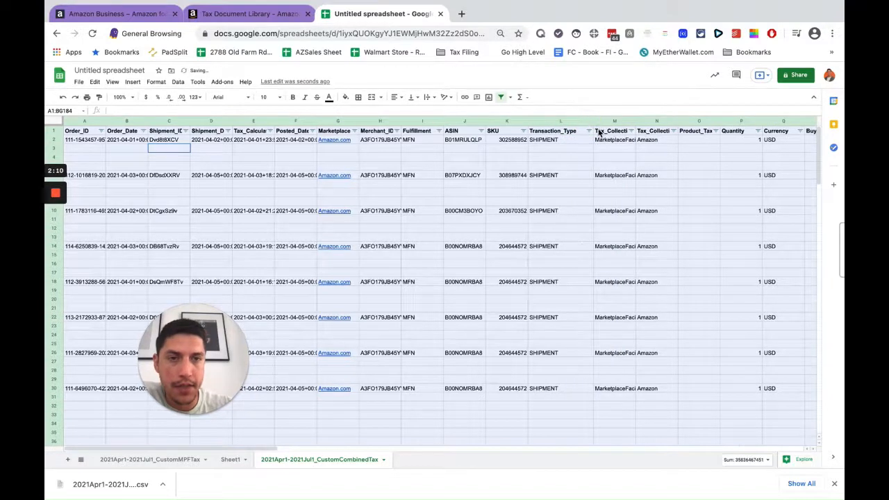
left_click(589, 131)
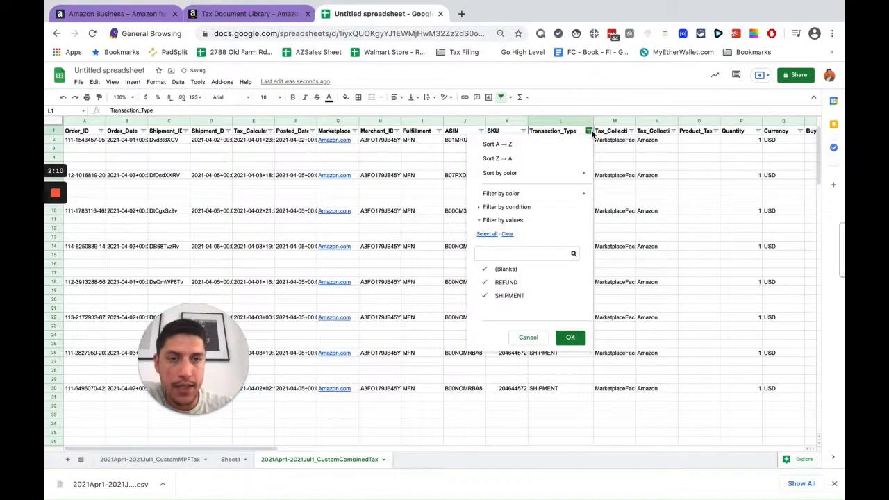
left_click(519, 277)
left_click(510, 282)
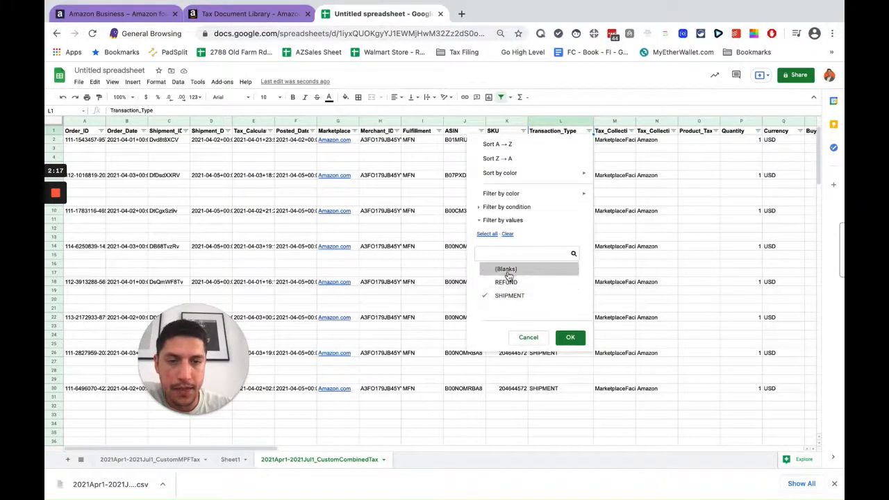
left_click(513, 281)
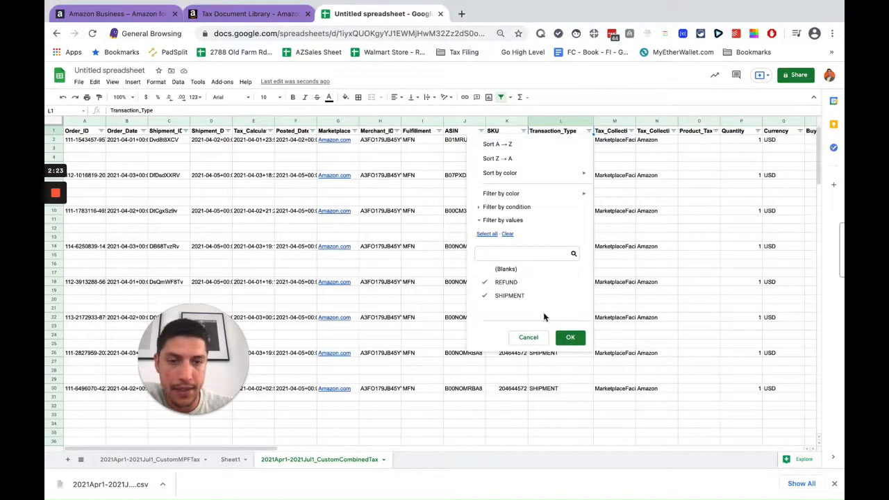
left_click(579, 340)
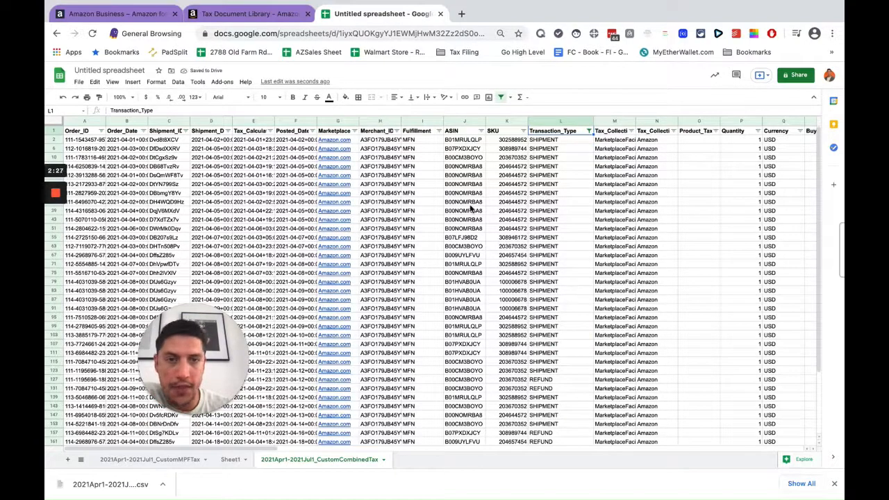
Step: Widen the TaxExclusive_Selling_Price column
scroll(628, 212, "right", 6)
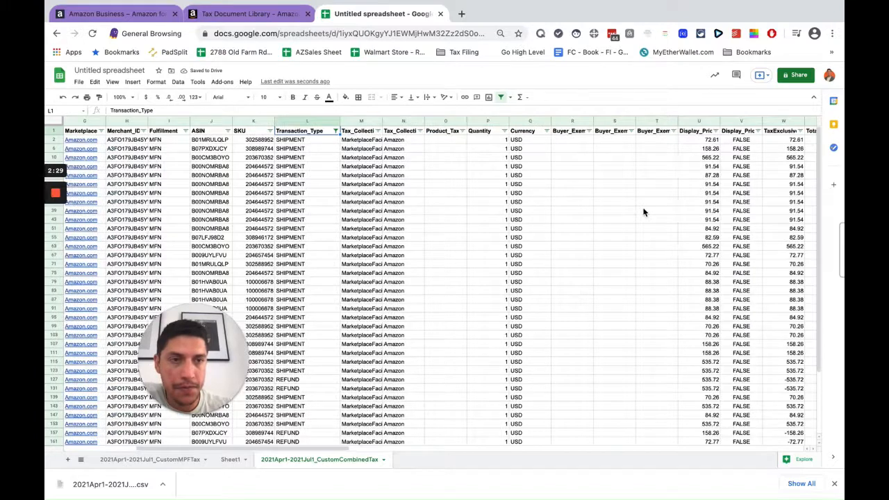
scroll(643, 212, "right", 3)
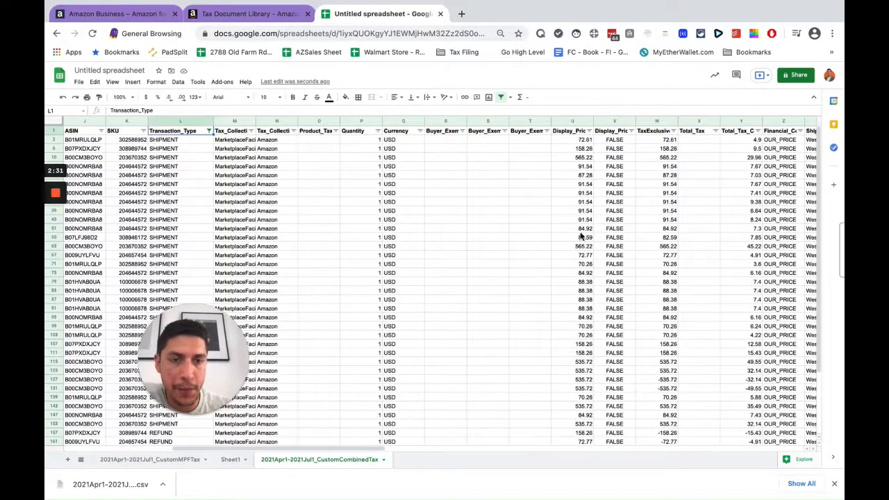
left_click_drag(678, 121, 703, 121)
scroll(677, 195, "down", 3)
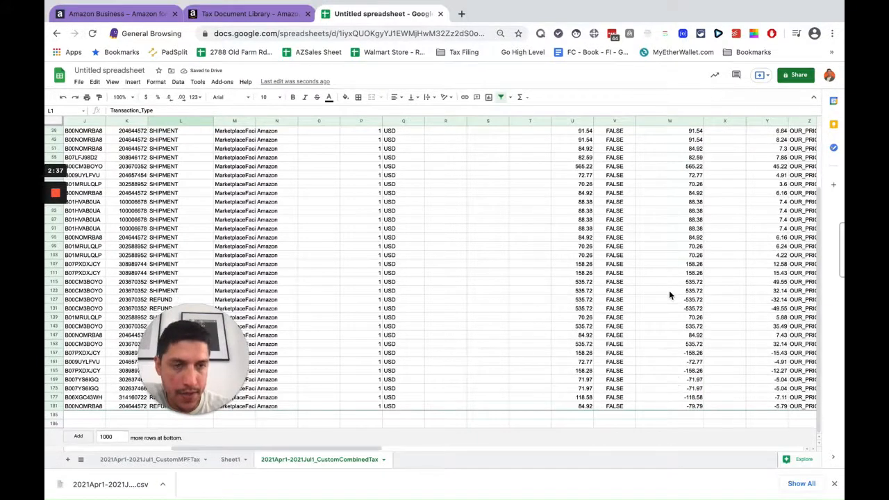
scroll(668, 290, "up", 5)
scroll(668, 290, "down", 5)
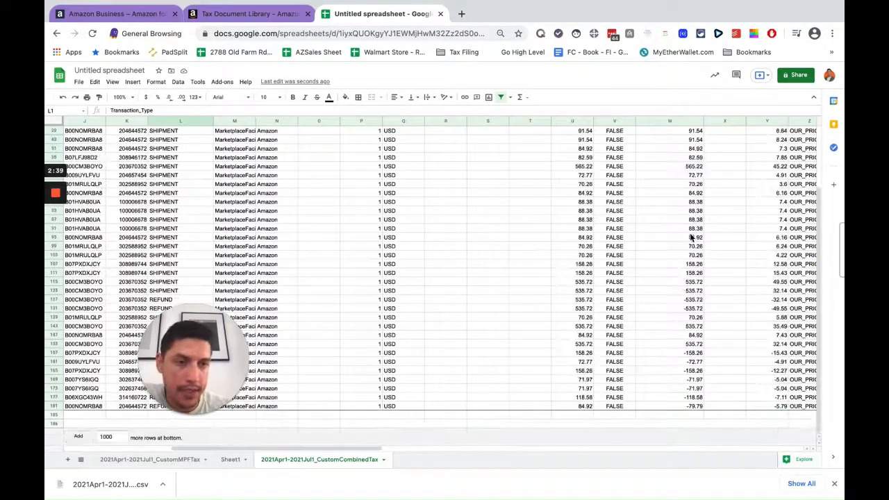
scroll(674, 183, "up", 1)
scroll(673, 201, "down", 1)
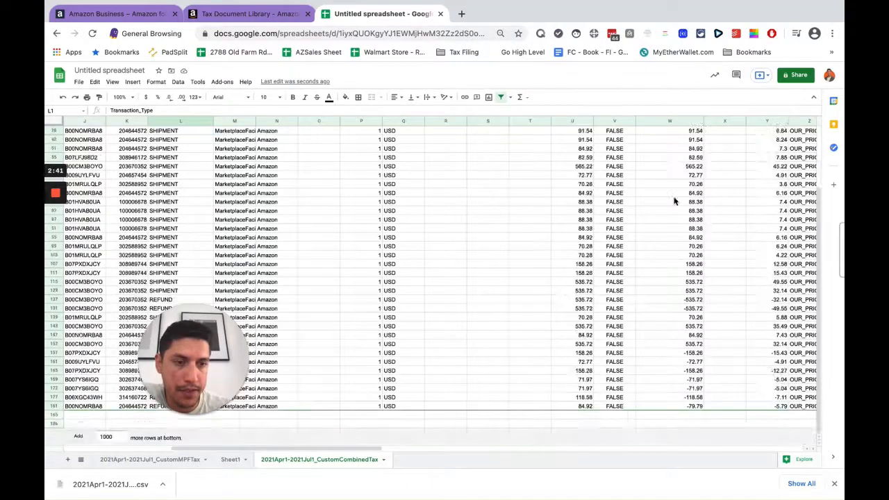
Step: Enter a SUM formula in W185 totalling TaxExclusive_Selling_Price from W2 to W181
left_click(680, 415)
type("=sum(")
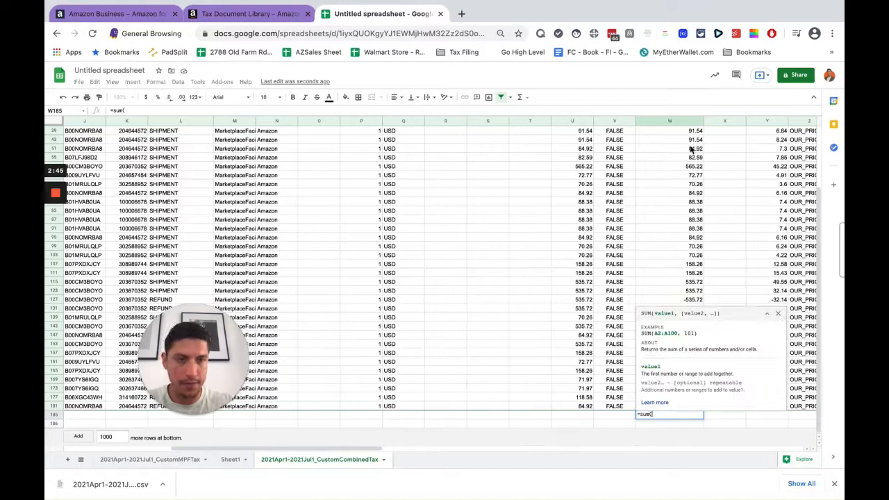
scroll(691, 150, "up", 5)
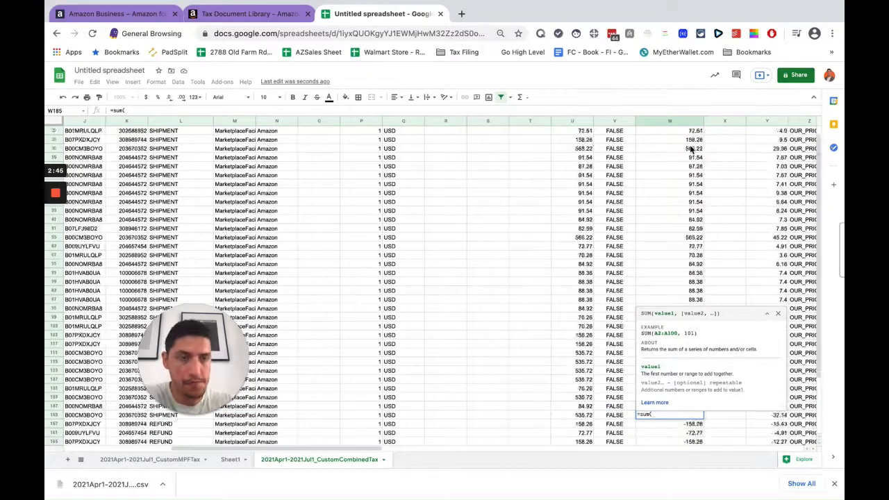
left_click_drag(690, 139, 694, 406)
key("Return")
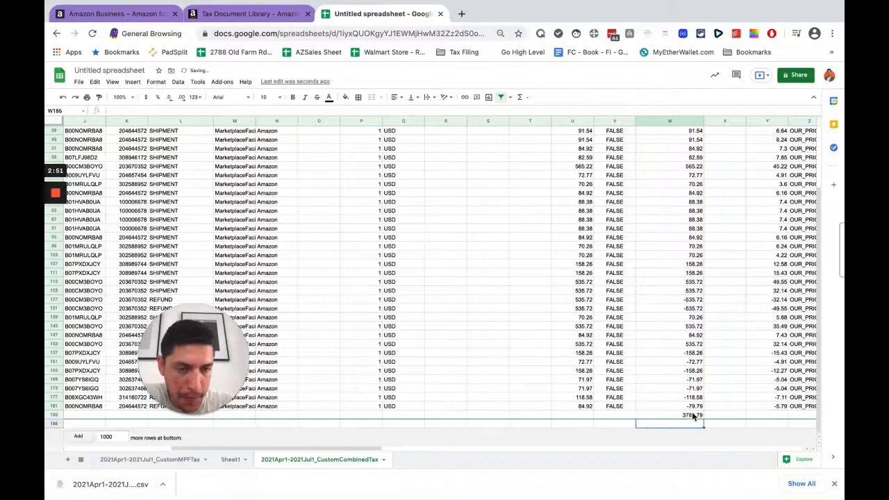
left_click(687, 416)
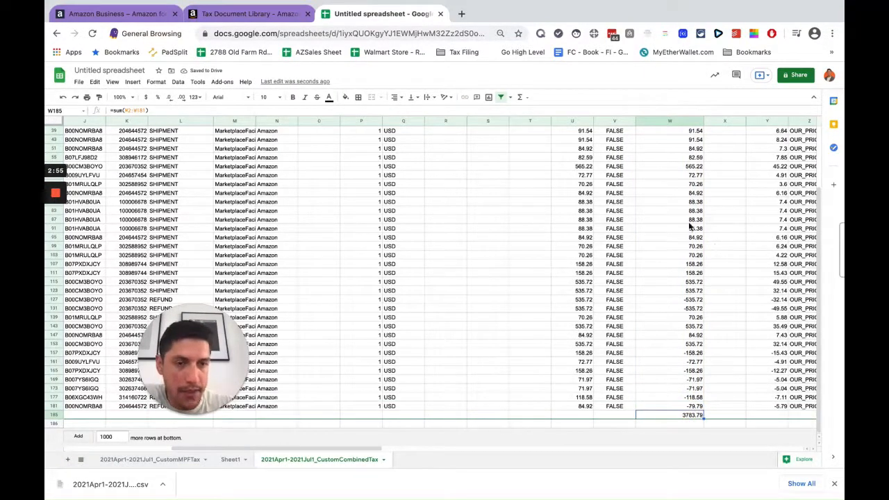
Step: Filter the Ship_To_State column to show only CA
scroll(689, 225, "up", 3)
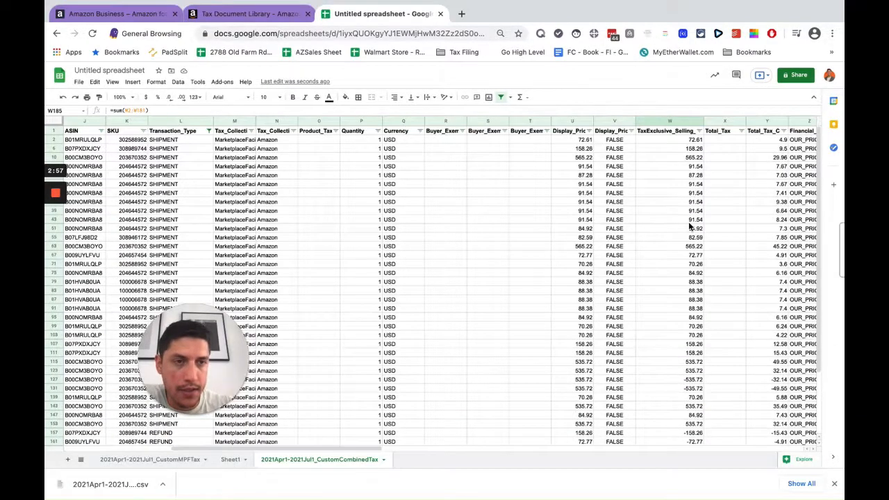
scroll(689, 225, "right", 5)
scroll(690, 225, "right", 3)
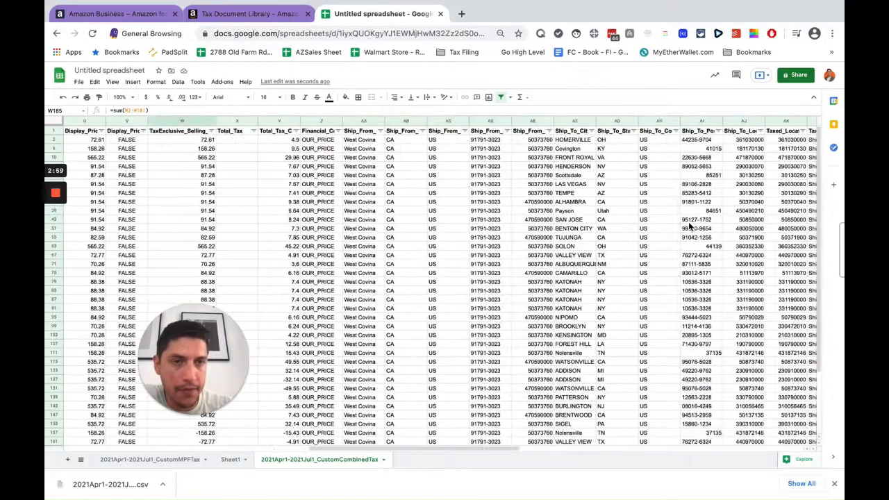
left_click(633, 133)
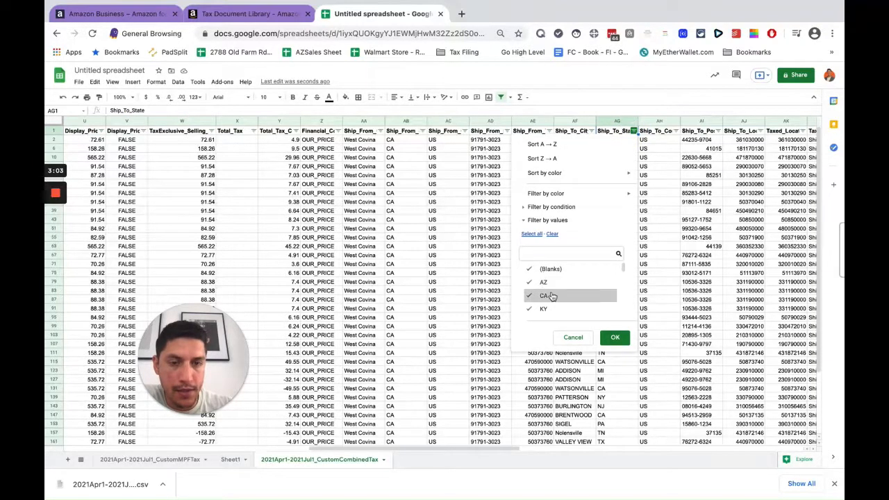
left_click(548, 269)
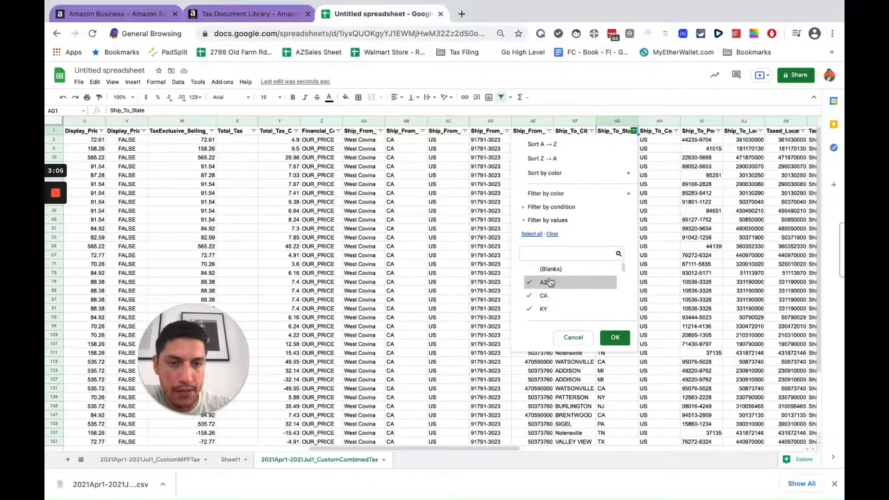
left_click(552, 234)
left_click(543, 295)
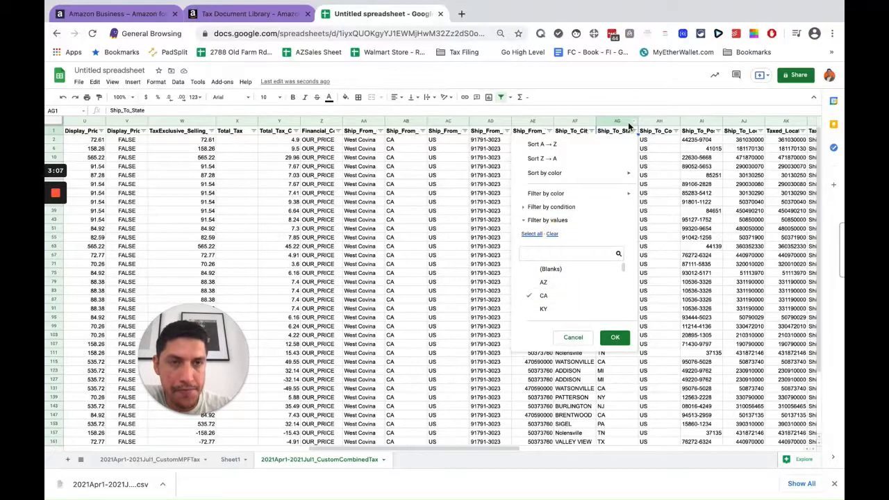
left_click(618, 338)
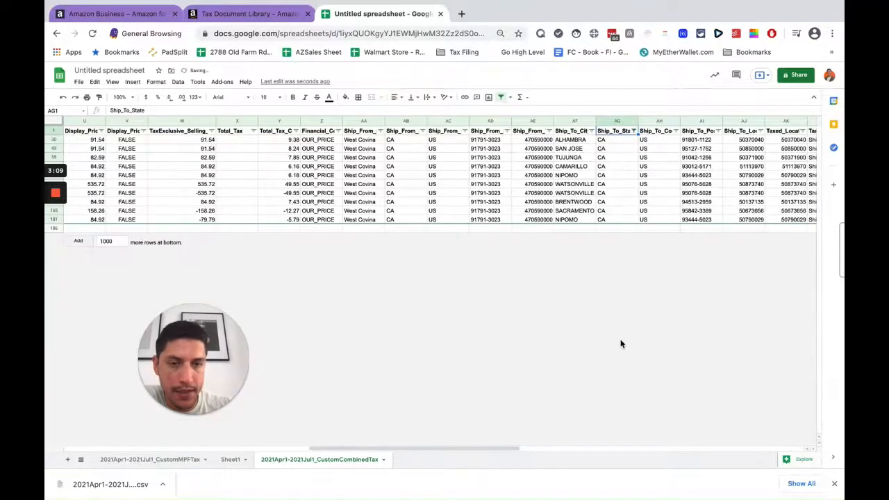
Step: Select the visible CA TaxExclusive_Selling_Price cells to view their total
scroll(504, 292, "left", 3)
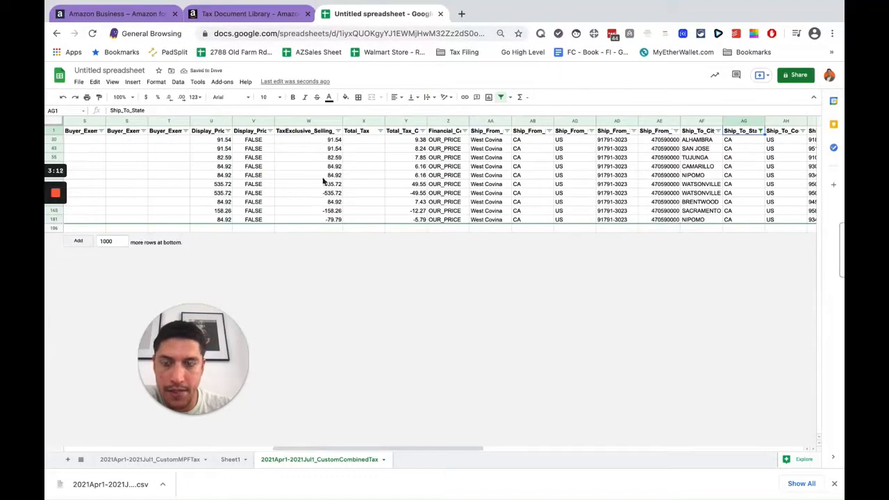
left_click(327, 229)
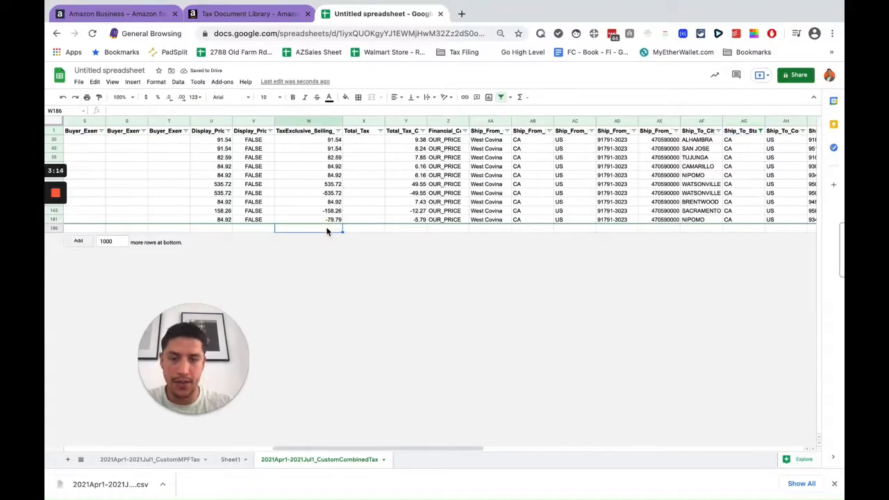
type("=sum")
key("BackSpace")
key("BackSpace")
key("BackSpace")
key("BackSpace")
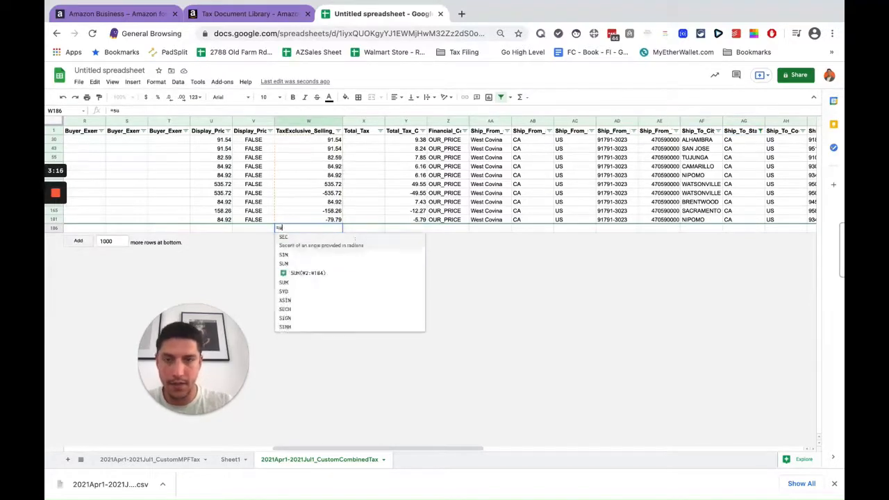
left_click_drag(329, 140, 329, 219)
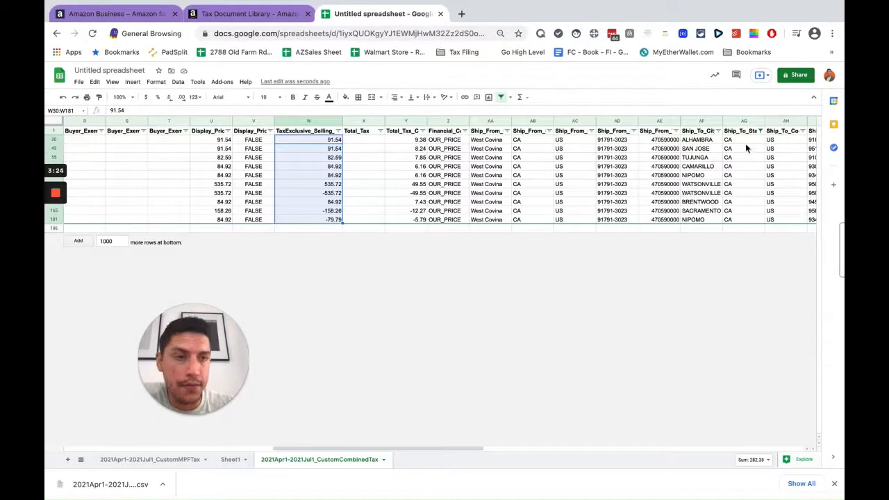
Step: Change the Ship_To_State filter to show only AZ
left_click(760, 131)
left_click(669, 269)
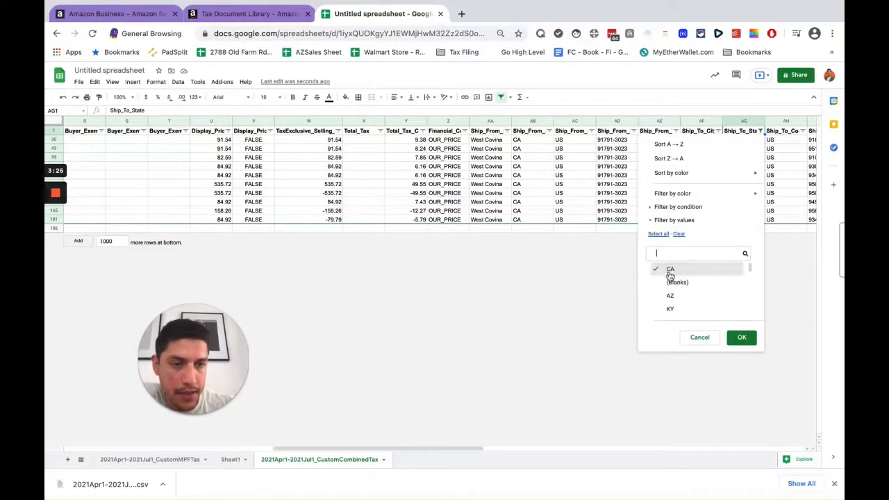
left_click(670, 295)
left_click(741, 337)
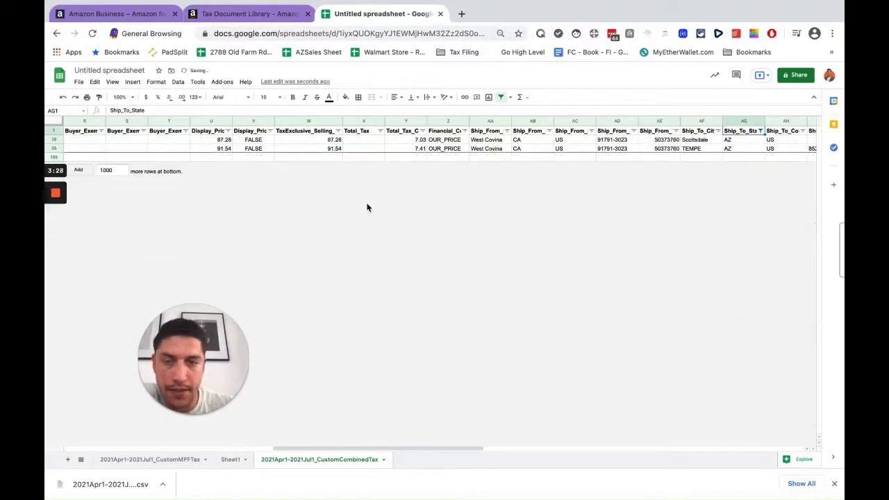
Step: Select the AZ TaxExclusive_Selling_Price cells to view their total and briefly revisit the Tax Document Library tab
left_click(333, 141)
left_click_drag(334, 142, 332, 147)
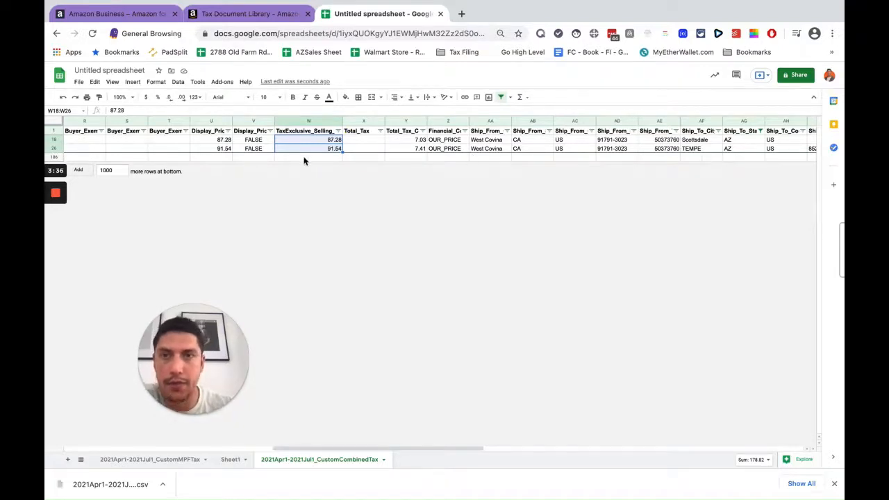
scroll(432, 159, "left", 10)
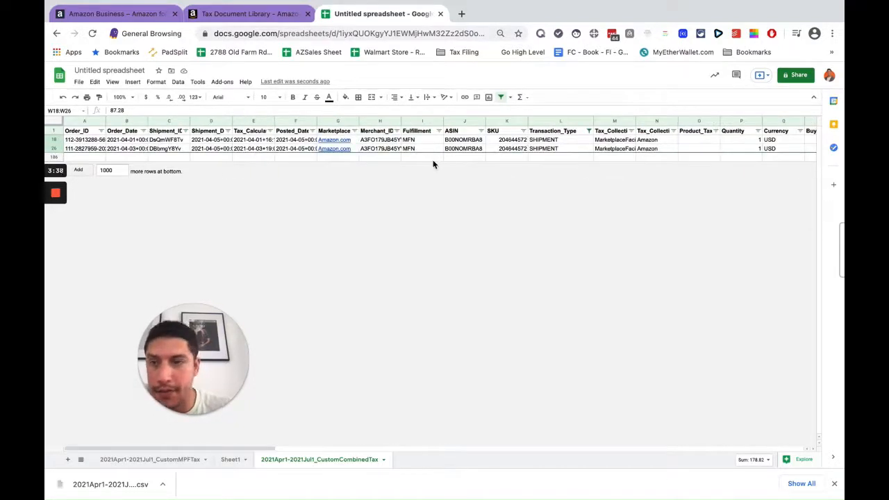
left_click(263, 15)
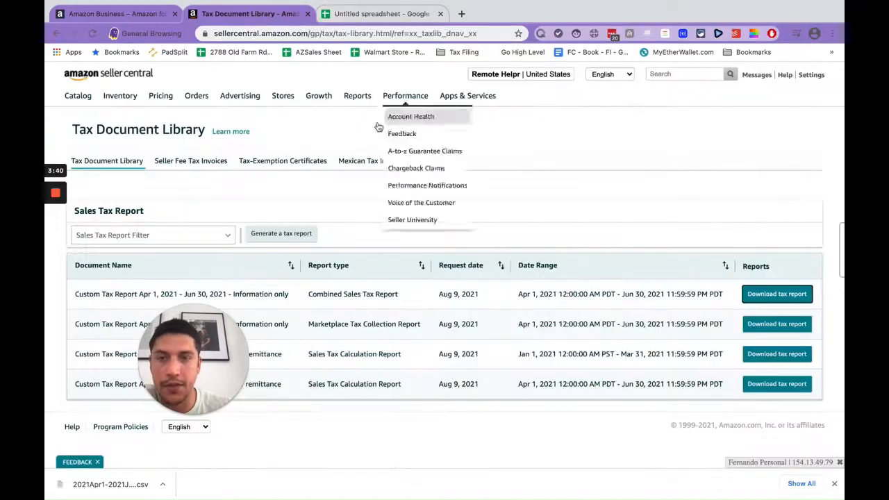
left_click(417, 21)
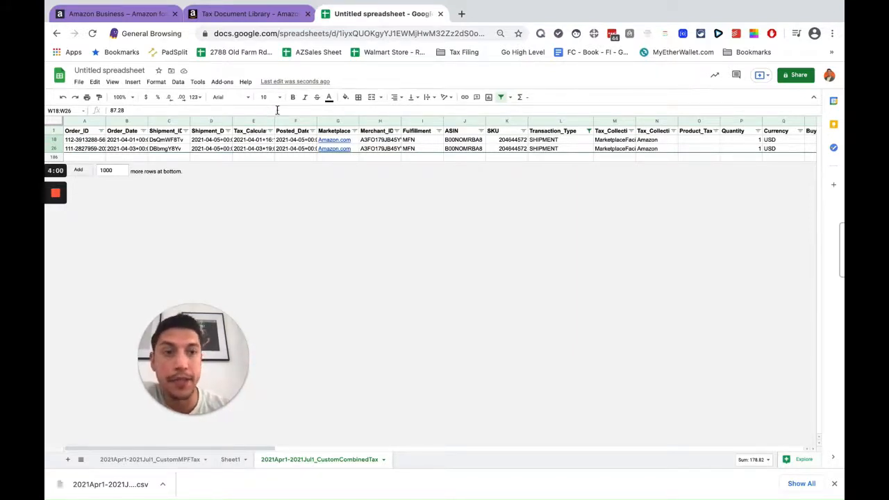
Step: Widen the Total_Tax_Collected_By_Amazon column and select the empty cell below its values
scroll(709, 132, "right", 4)
scroll(708, 131, "right", 6)
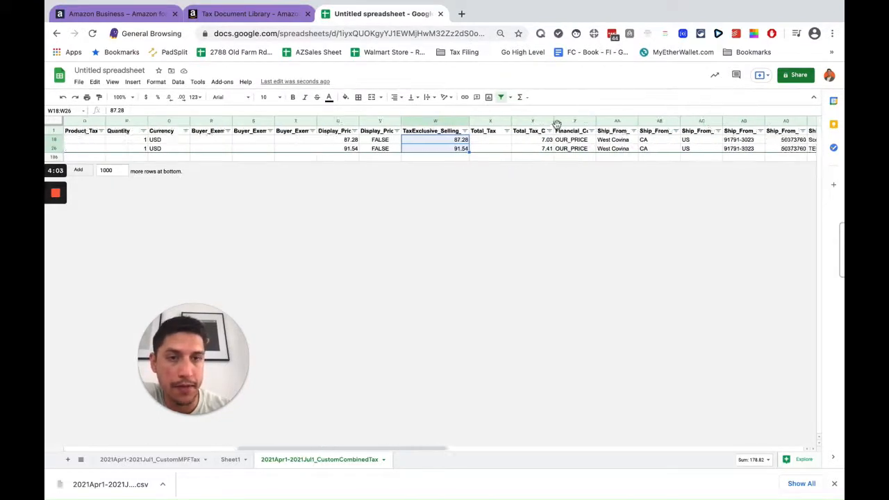
left_click_drag(553, 121, 581, 151)
left_click(561, 211)
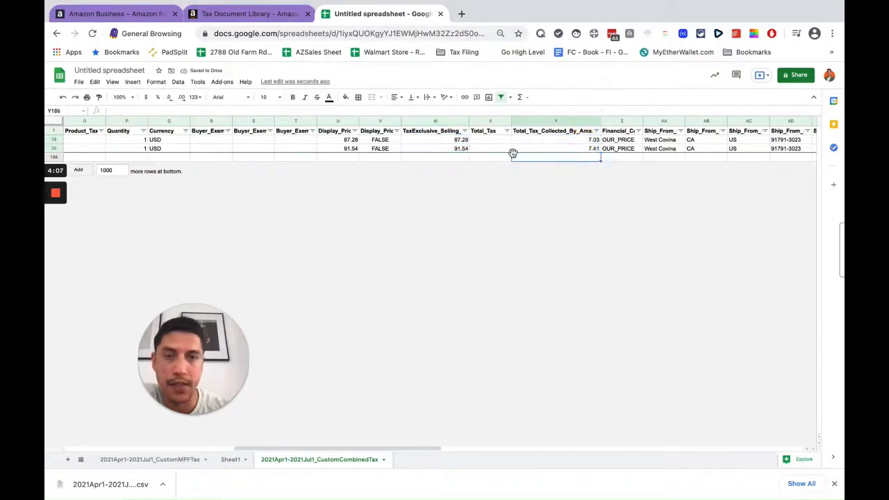